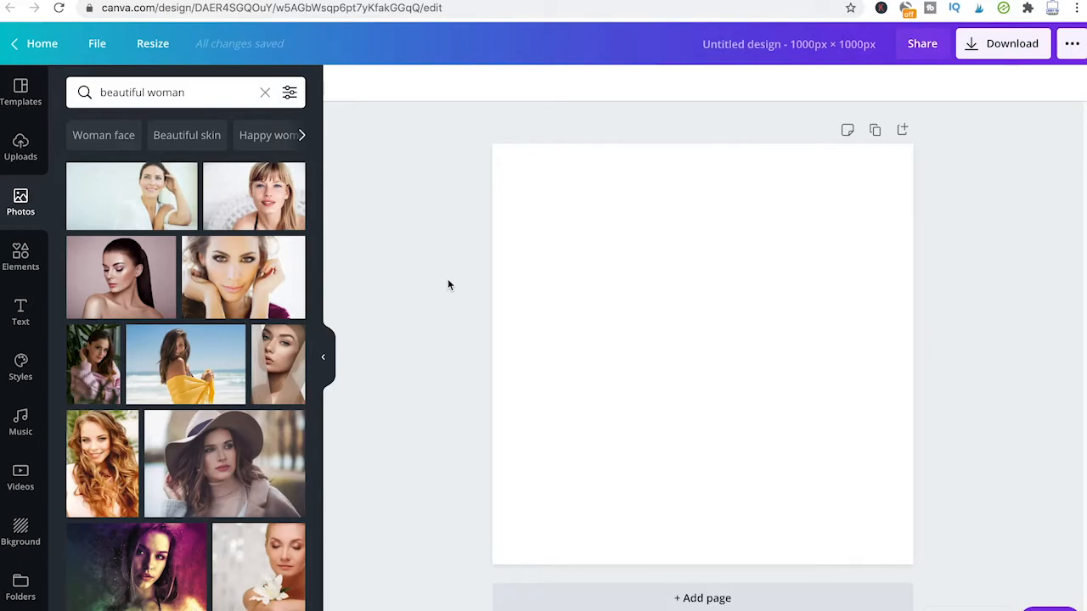
Place the beach photo of the woman in the yellow wrap on the page and remove its background
{"action": "left_click_drag", "start_coordinate": [187, 363], "coordinate": [605, 255]}
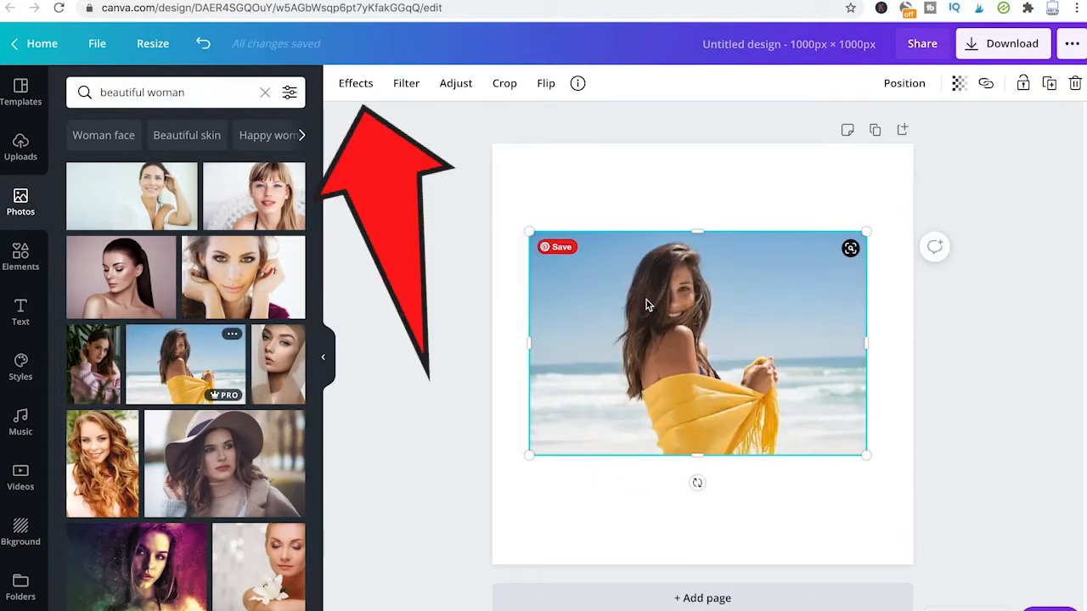
{"action": "left_click", "coordinate": [355, 83]}
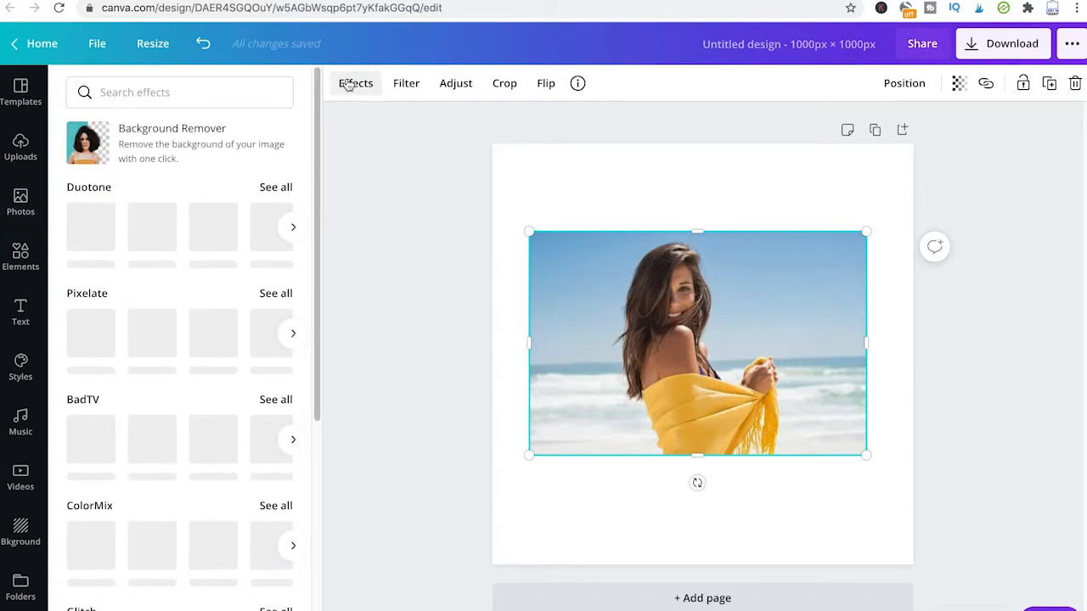
{"action": "left_click", "coordinate": [91, 146]}
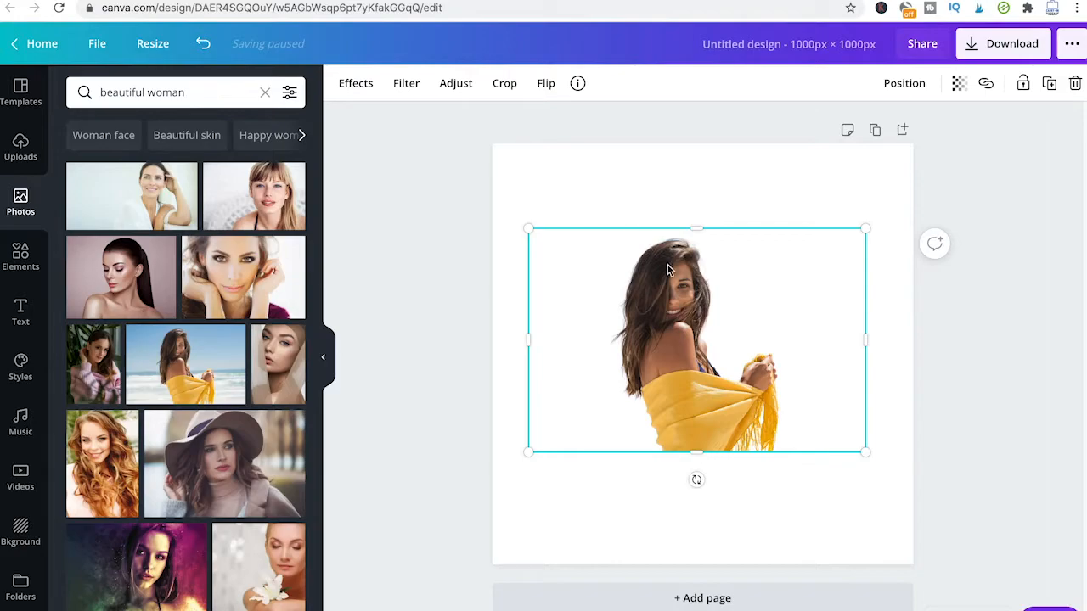
{"action": "left_click_drag", "start_coordinate": [529, 451], "coordinate": [544, 442]}
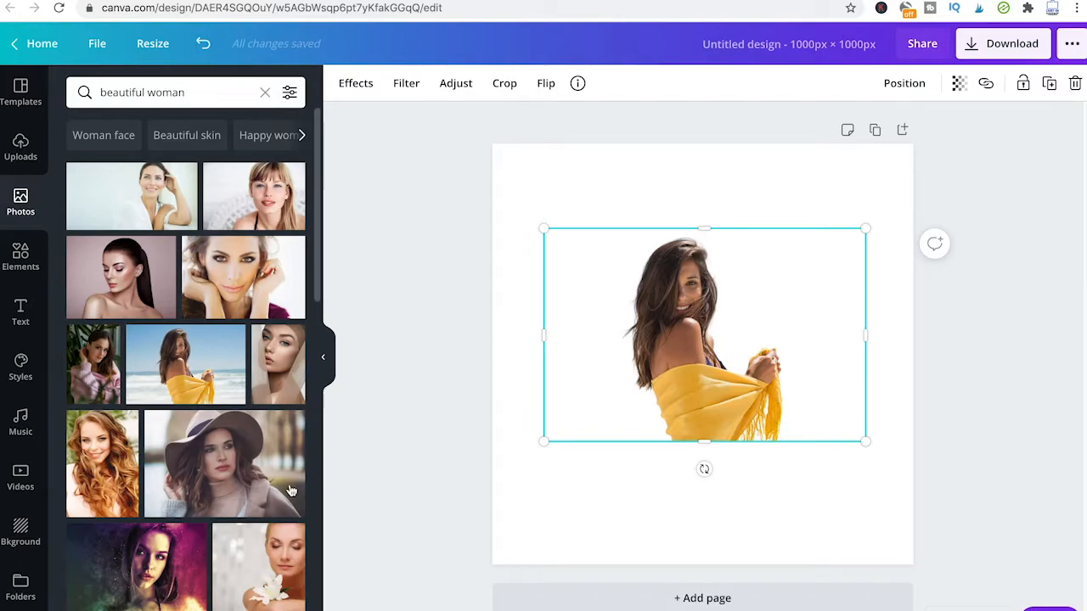
Apply the aurora landscape as the page background and enlarge the cutout woman so she stands at the page's lower edge
{"action": "left_click", "coordinate": [20, 532]}
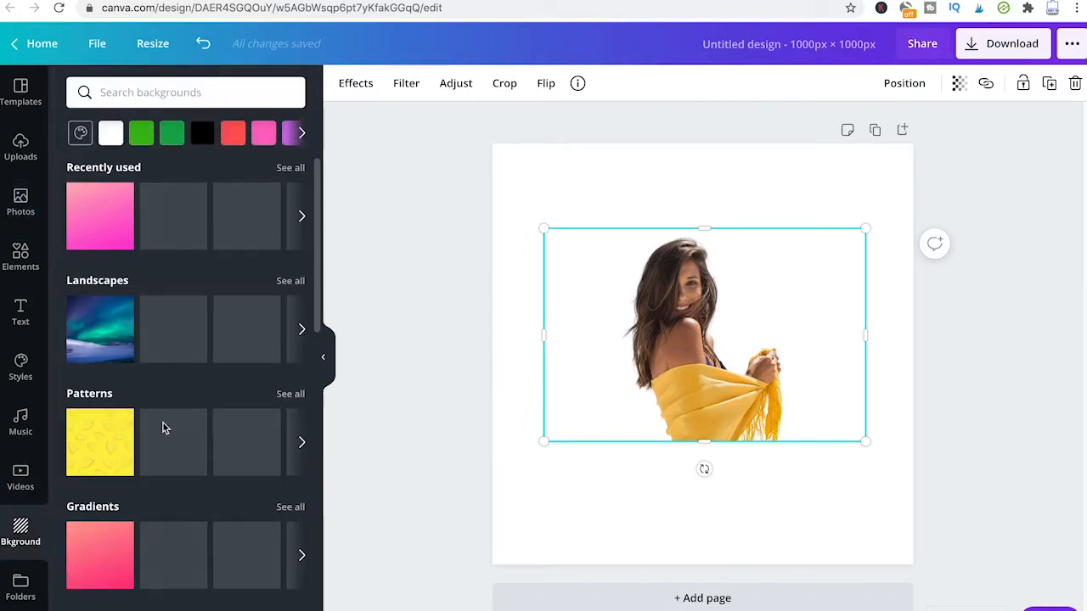
{"action": "left_click", "coordinate": [100, 330]}
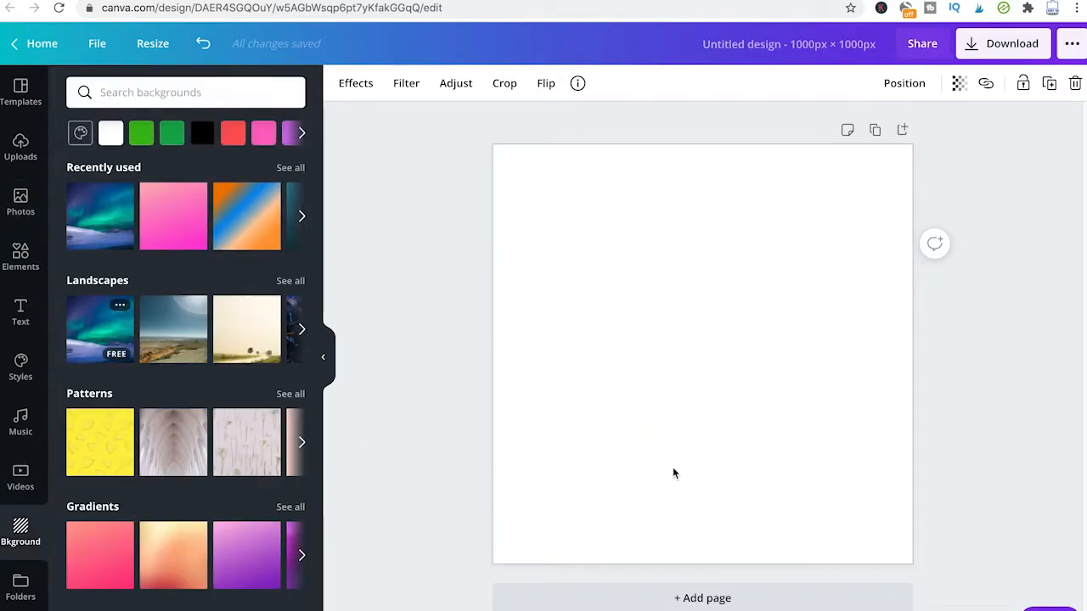
{"action": "left_click_drag", "start_coordinate": [719, 397], "coordinate": [824, 560]}
{"action": "left_click_drag", "start_coordinate": [656, 387], "coordinate": [396, 150]}
{"action": "left_click_drag", "start_coordinate": [669, 376], "coordinate": [708, 353]}
{"action": "left_click_drag", "start_coordinate": [1022, 193], "coordinate": [949, 333]}
{"action": "left_click_drag", "start_coordinate": [679, 395], "coordinate": [711, 396]}
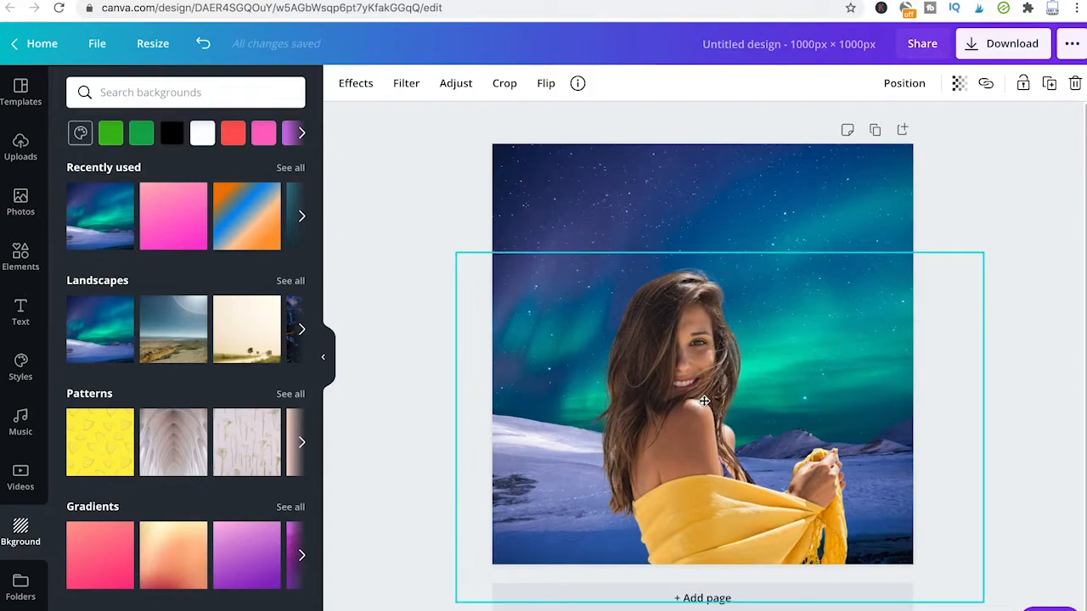
Add a text box above the woman's head and enlarge it across the page to font size 74.4
{"action": "left_click", "coordinate": [653, 203]}
{"action": "left_click_drag", "start_coordinate": [672, 351], "coordinate": [536, 262]}
{"action": "left_click", "coordinate": [628, 242]}
{"action": "left_click_drag", "start_coordinate": [560, 353], "coordinate": [567, 200]}
{"action": "left_click_drag", "start_coordinate": [738, 201], "coordinate": [890, 318]}
{"action": "triple_click", "coordinate": [665, 192]}
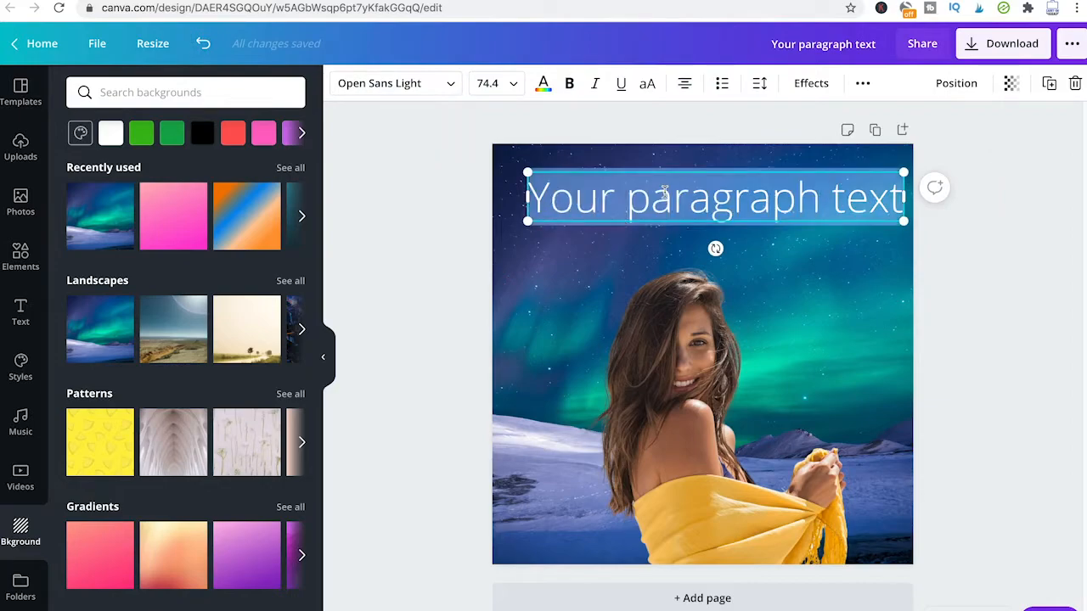
Search the fonts for gothic and apply League Gothic to the heading text
{"action": "left_click", "coordinate": [415, 89]}
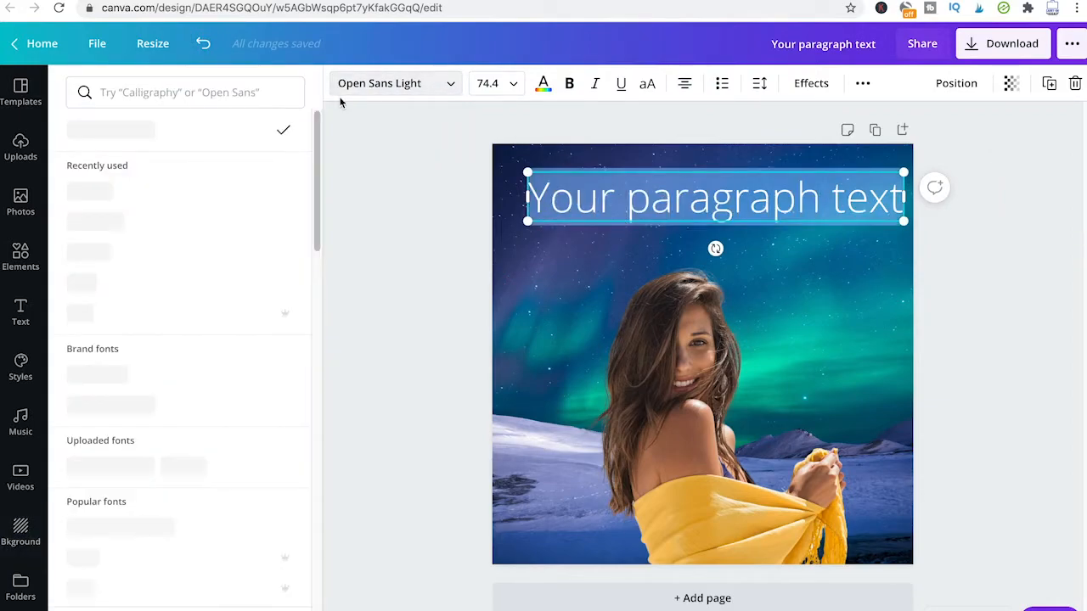
{"action": "left_click", "coordinate": [212, 90]}
{"action": "type", "text": "gothic"}
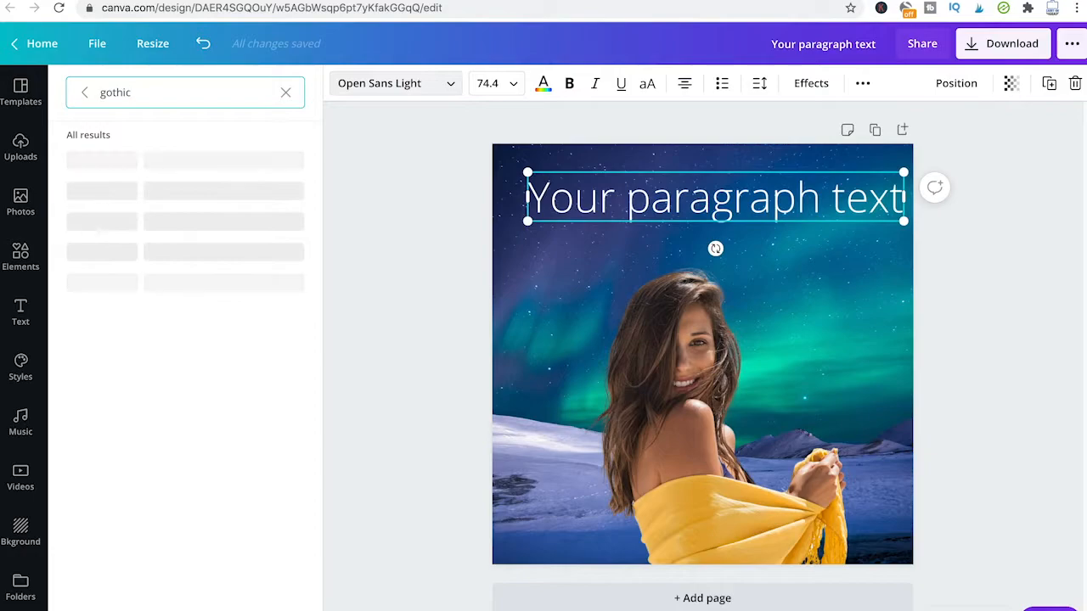
{"action": "left_click", "coordinate": [131, 282]}
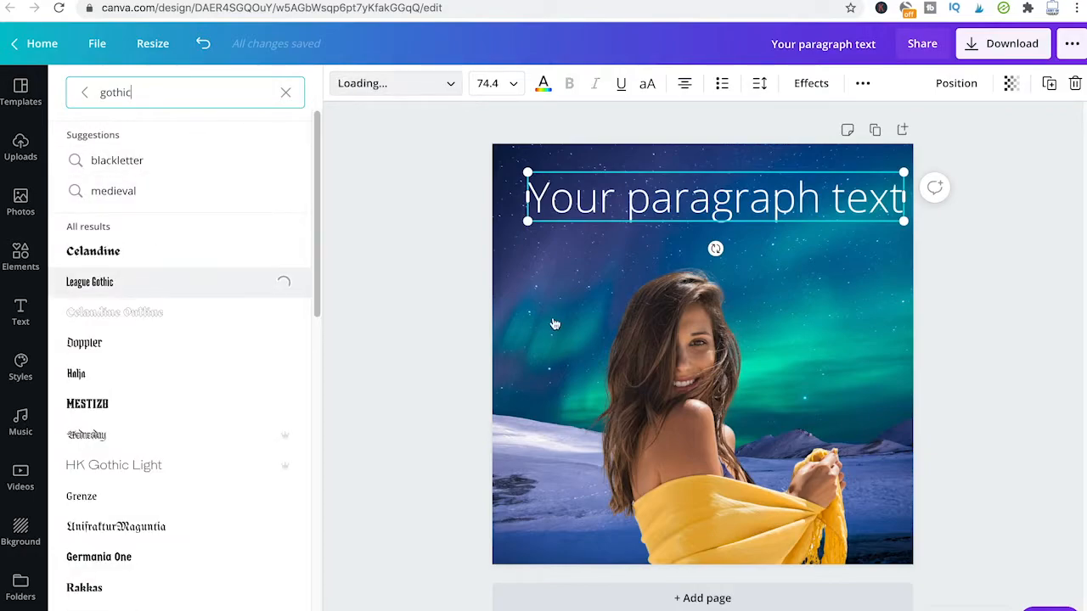
Enlarge the heading to font size 122 and move it closer to the page's upper edge
{"action": "left_click_drag", "start_coordinate": [595, 224], "coordinate": [515, 304]}
{"action": "left_click_drag", "start_coordinate": [838, 244], "coordinate": [923, 287]}
{"action": "left_click", "coordinate": [866, 200]}
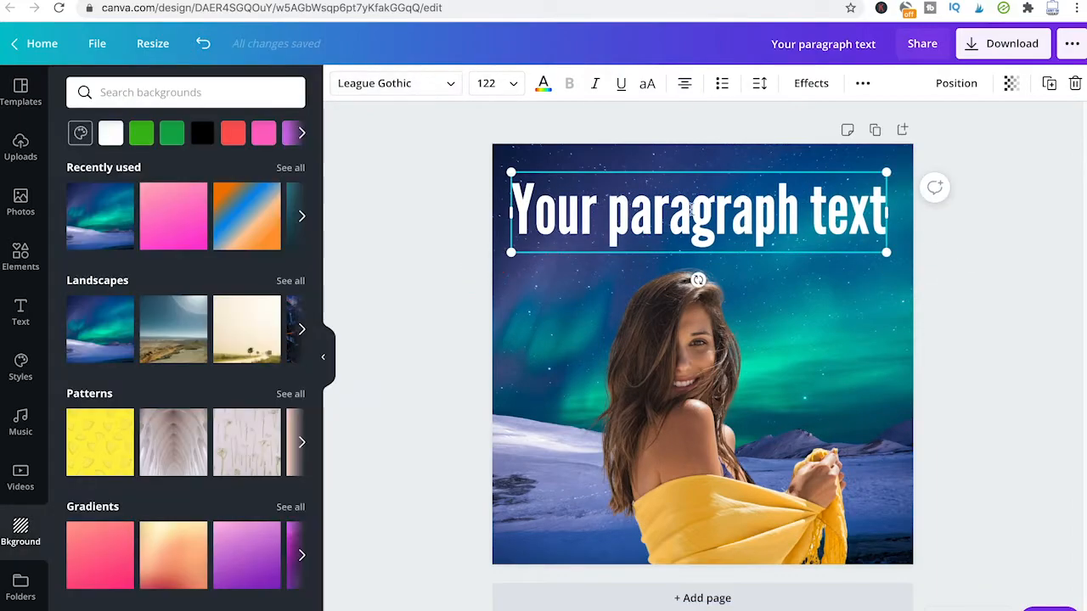
{"action": "left_click", "coordinate": [660, 142]}
{"action": "left_click", "coordinate": [658, 208]}
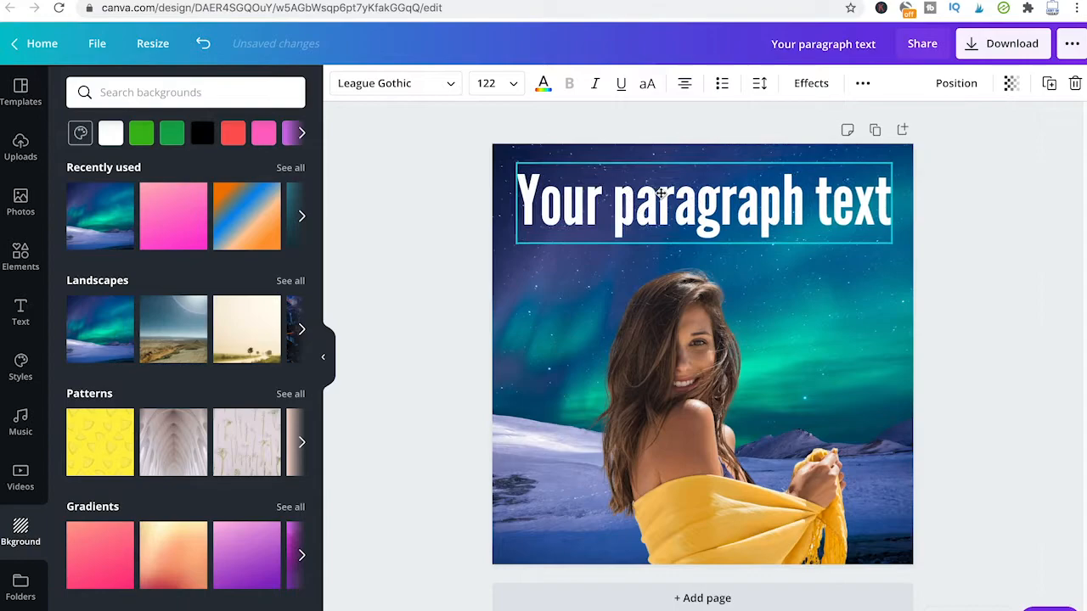
Replace the heading text with WOW and enlarge it above the woman's head
{"action": "left_click", "coordinate": [639, 197]}
{"action": "type", "text": "WOW"}
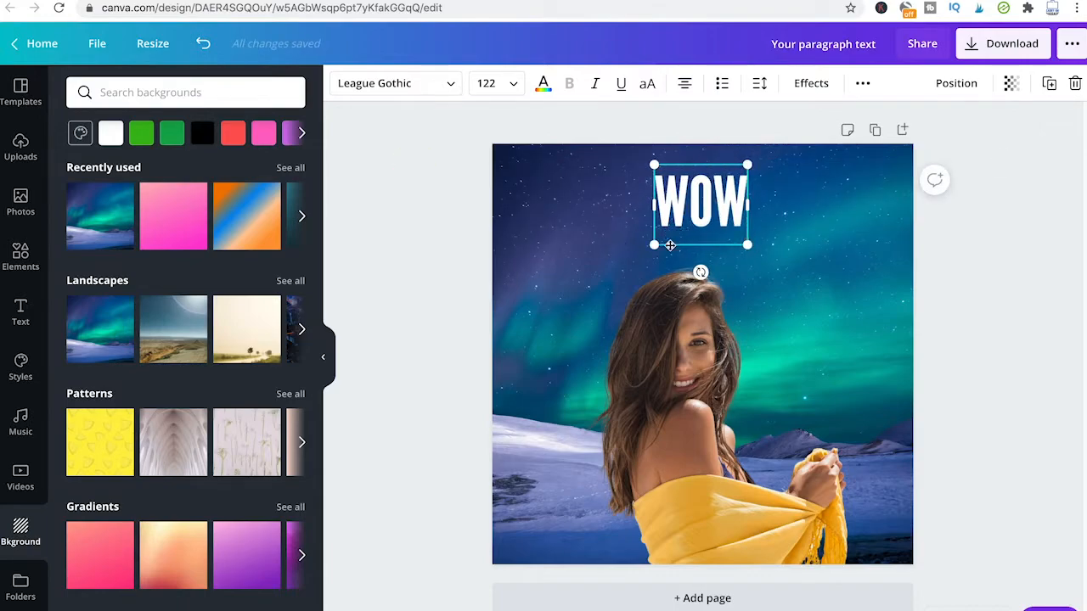
{"action": "left_click_drag", "start_coordinate": [654, 245], "coordinate": [632, 261]}
{"action": "left_click_drag", "start_coordinate": [748, 258], "coordinate": [812, 271]}
{"action": "left_click", "coordinate": [812, 270]}
{"action": "left_click", "coordinate": [819, 194]}
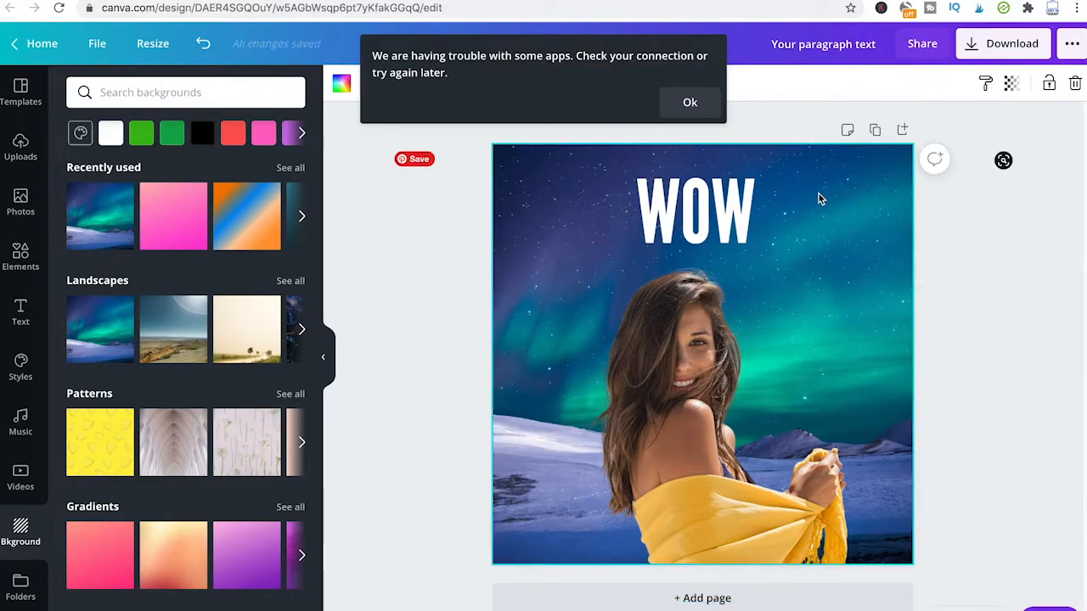
{"action": "left_click", "coordinate": [688, 104]}
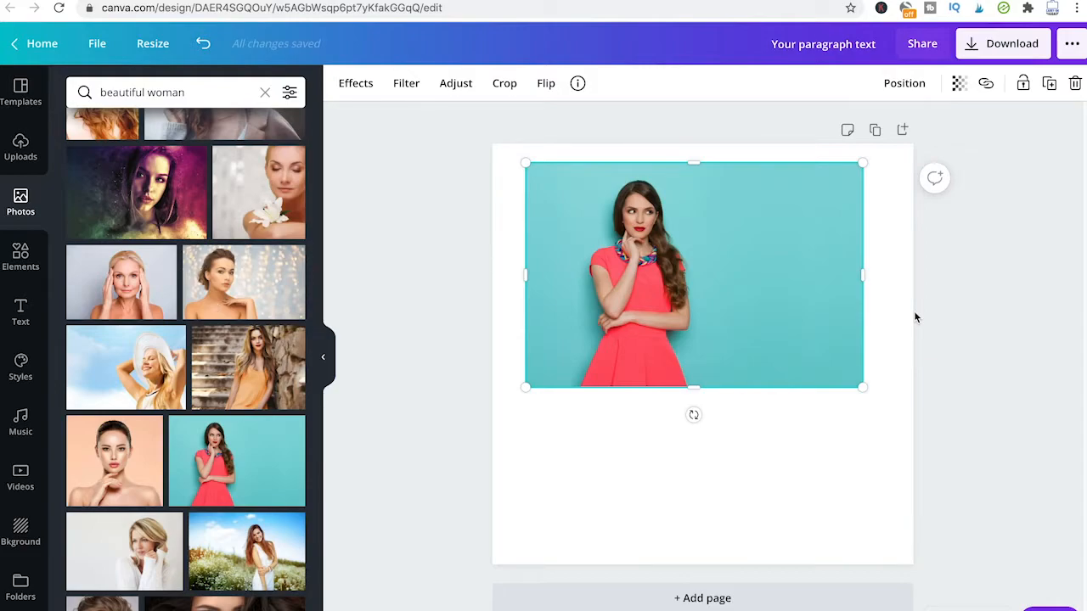
Set the photo of the woman in the red dress as the page background and shift its crop to centre her
{"action": "right_click", "coordinate": [707, 336]}
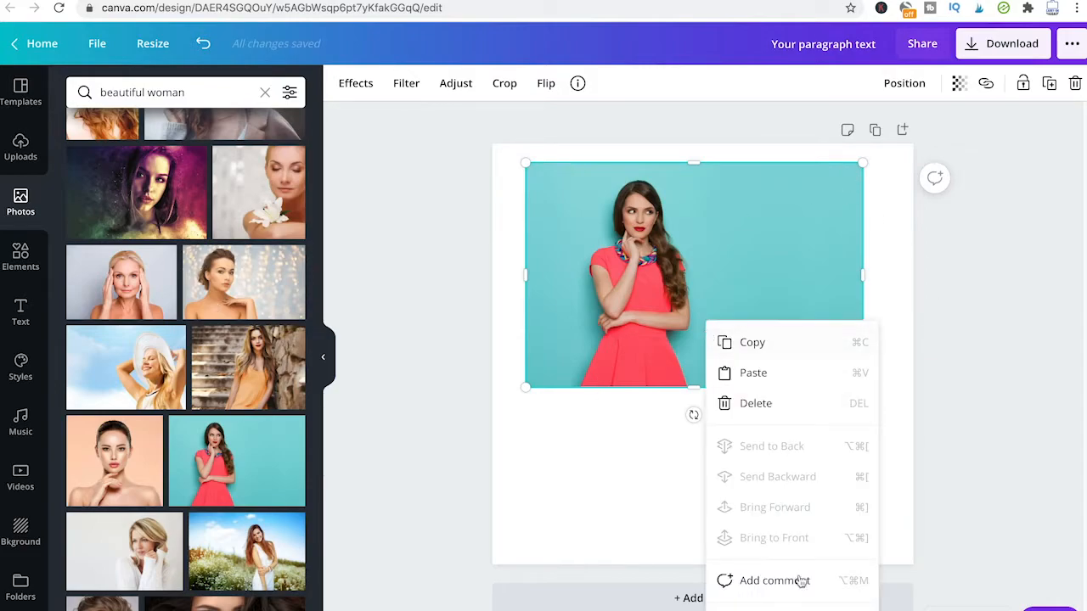
{"action": "left_click", "coordinate": [774, 273]}
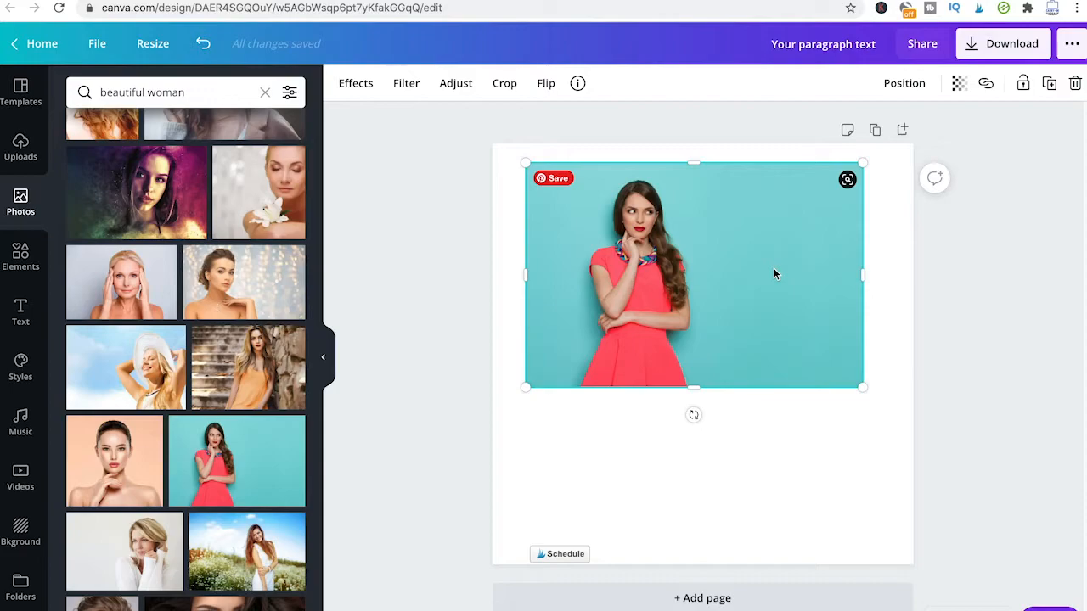
{"action": "right_click", "coordinate": [774, 269]}
{"action": "left_click", "coordinate": [849, 573]}
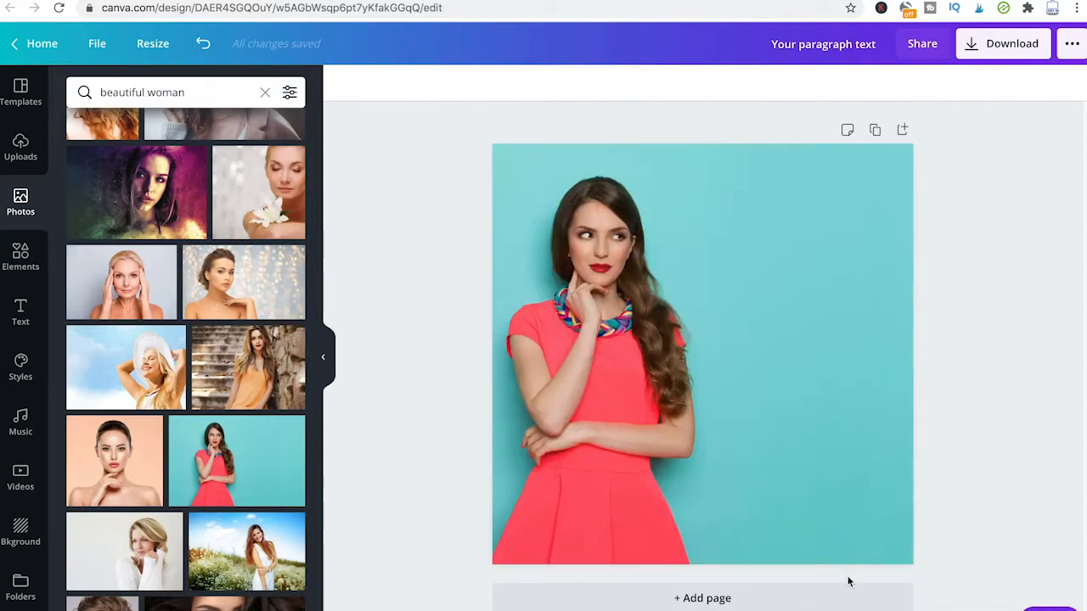
{"action": "double_click", "coordinate": [738, 244]}
{"action": "left_click_drag", "start_coordinate": [739, 245], "coordinate": [815, 245]}
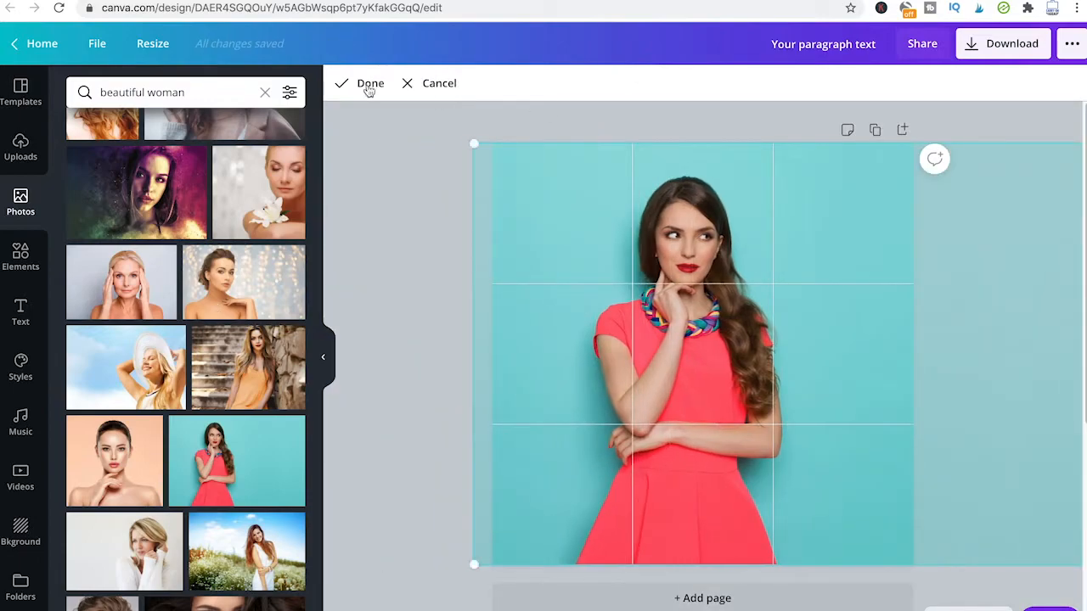
{"action": "left_click", "coordinate": [373, 83]}
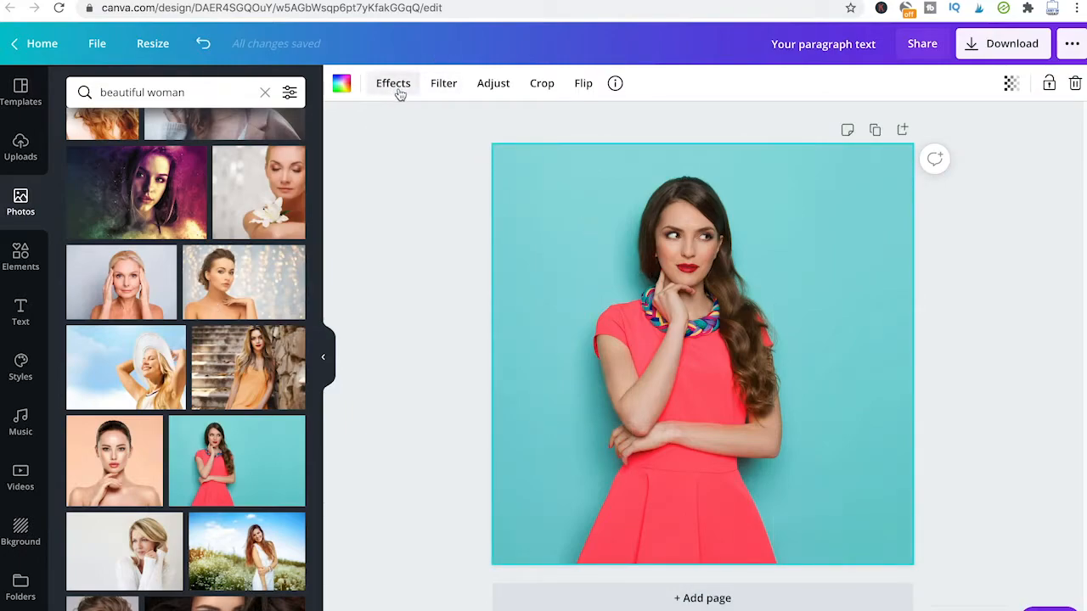
Remove the turquoise backdrop from the red-dress photo with Background Remover and try to move the cutout
{"action": "left_click", "coordinate": [395, 92]}
{"action": "left_click", "coordinate": [136, 148]}
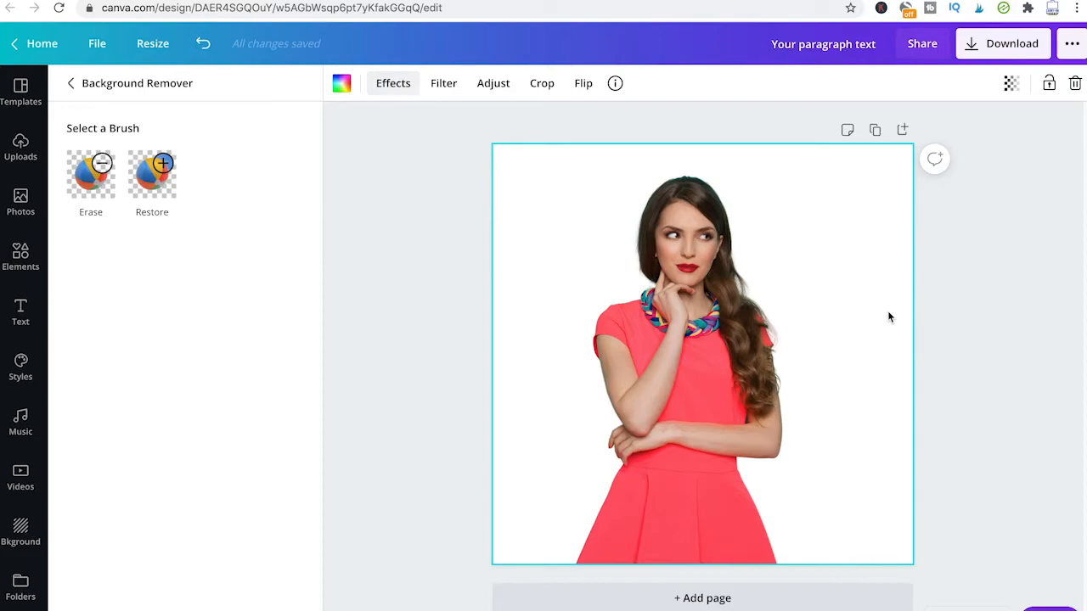
{"action": "mouse_move", "coordinate": [727, 327]}
{"action": "left_mouse_down"}
{"action": "mouse_move", "coordinate": [798, 321]}
{"action": "mouse_move", "coordinate": [665, 370]}
{"action": "left_mouse_up"}
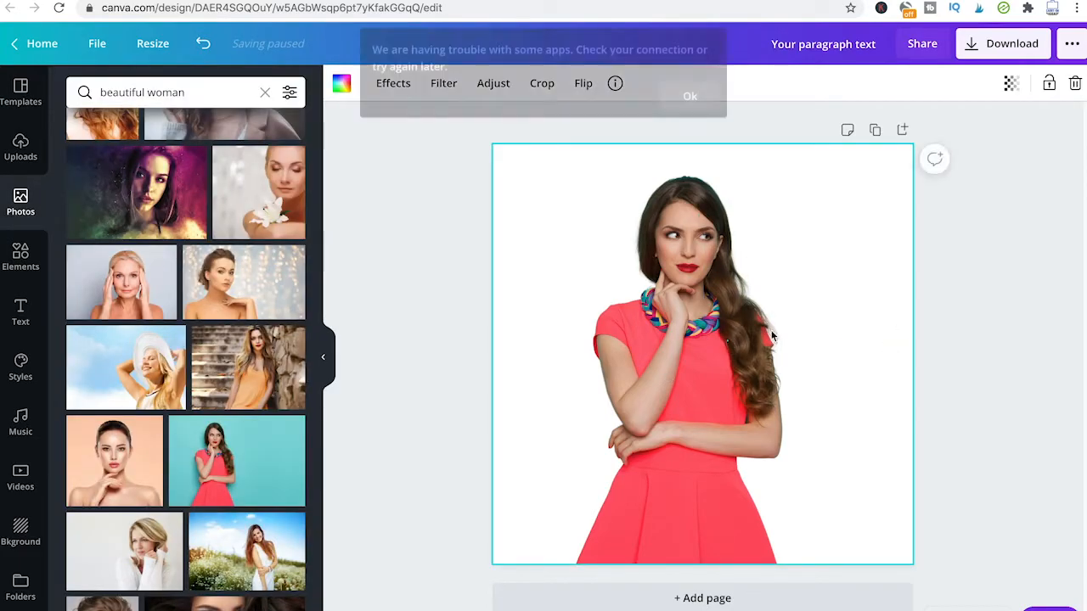
{"action": "left_click", "coordinate": [705, 103]}
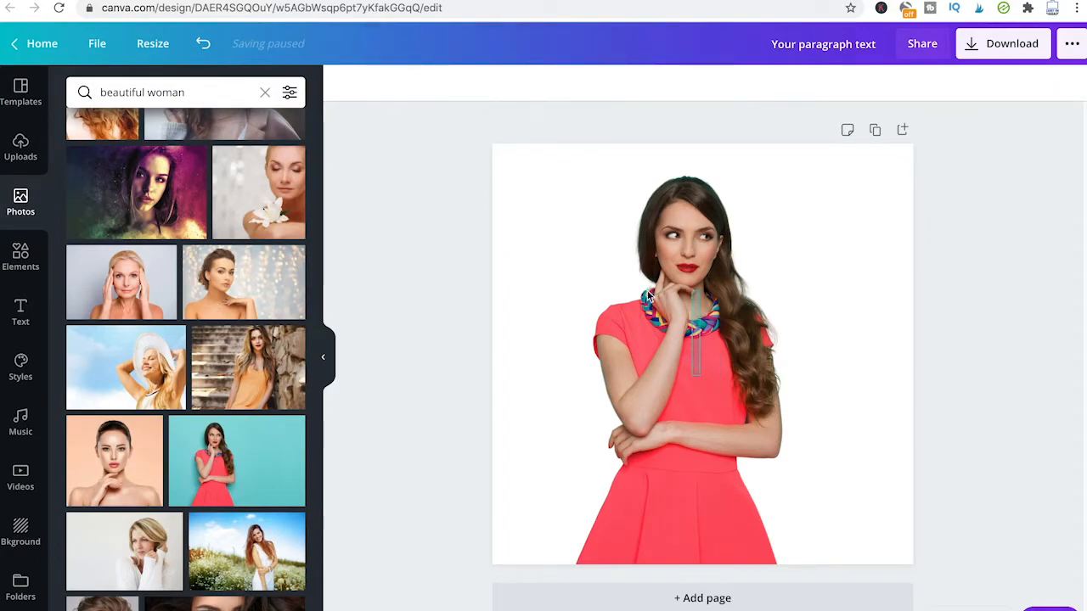
{"action": "left_click", "coordinate": [728, 358]}
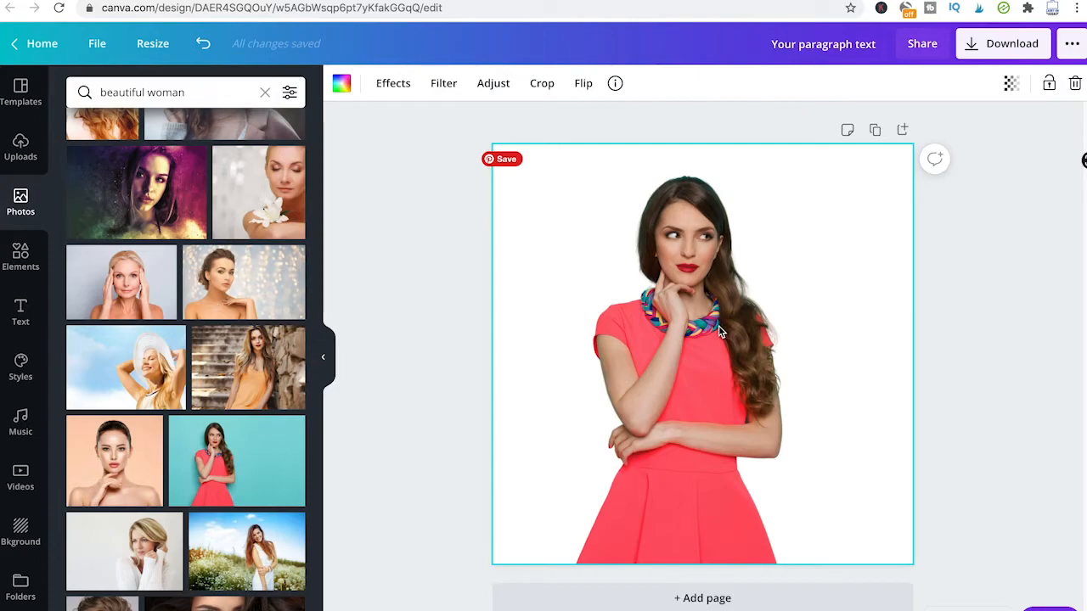
Detach the red-dress cutout from the page background and reposition it on the page
{"action": "right_click", "coordinate": [719, 329]}
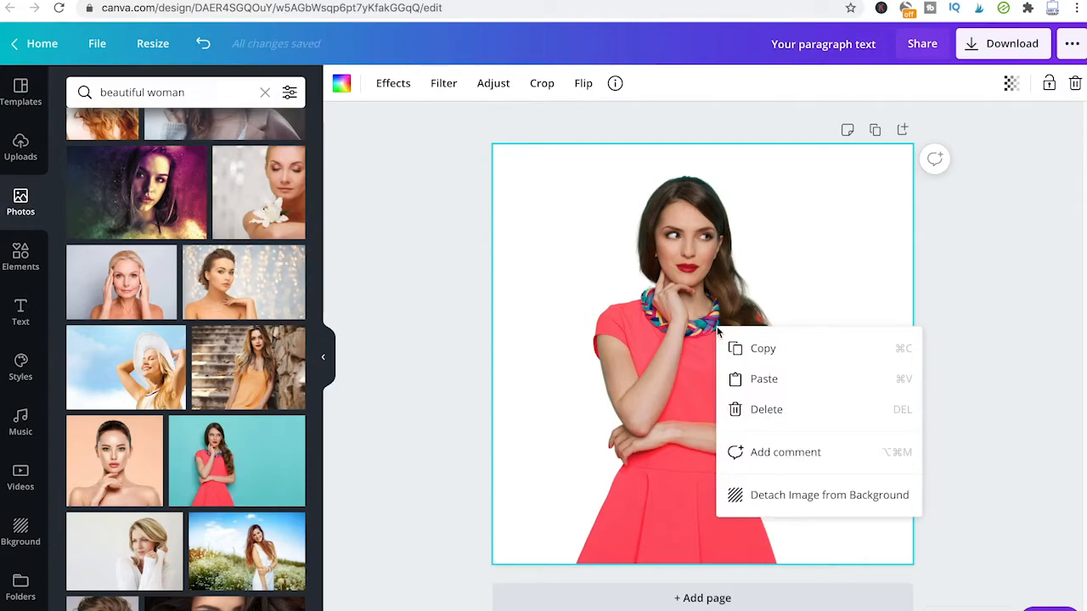
{"action": "left_click", "coordinate": [769, 497]}
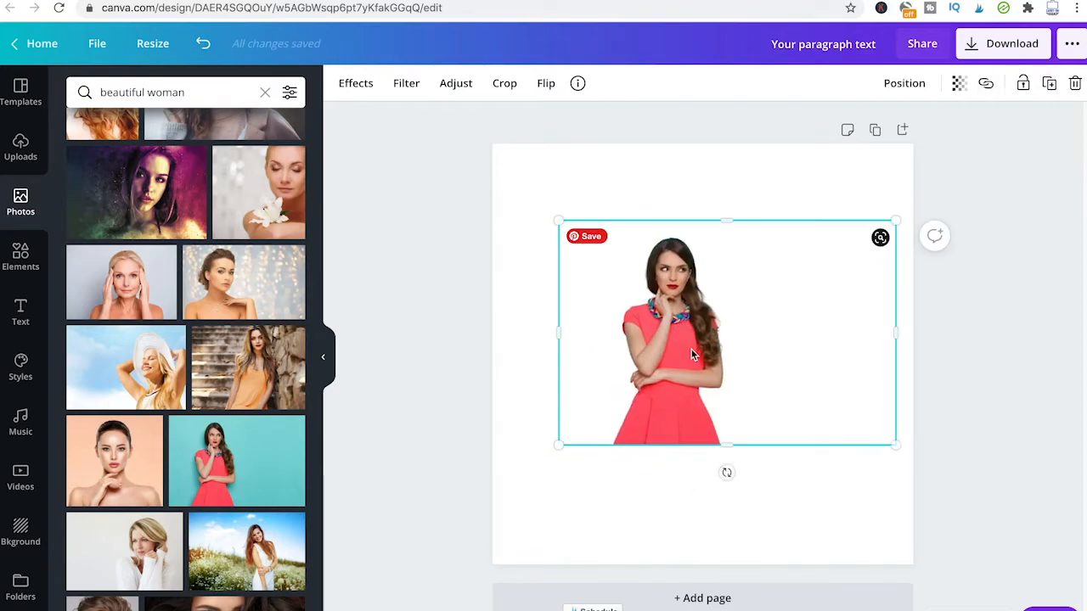
{"action": "left_click_drag", "start_coordinate": [684, 357], "coordinate": [709, 435]}
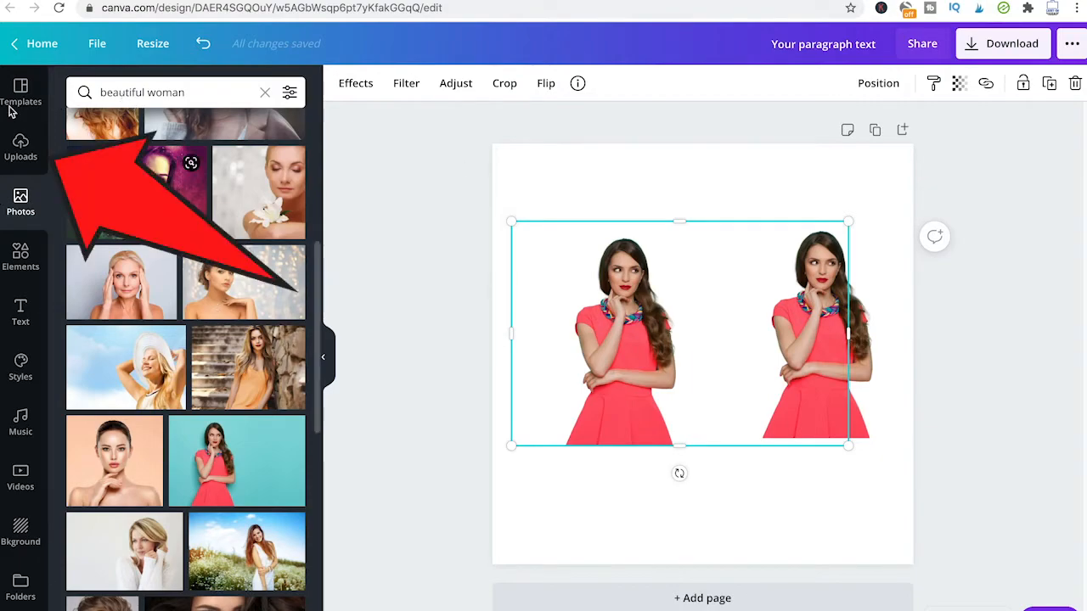
Check the uploaded images, return to the stock photos and place the portrait of the woman beside the window
{"action": "left_click", "coordinate": [24, 146]}
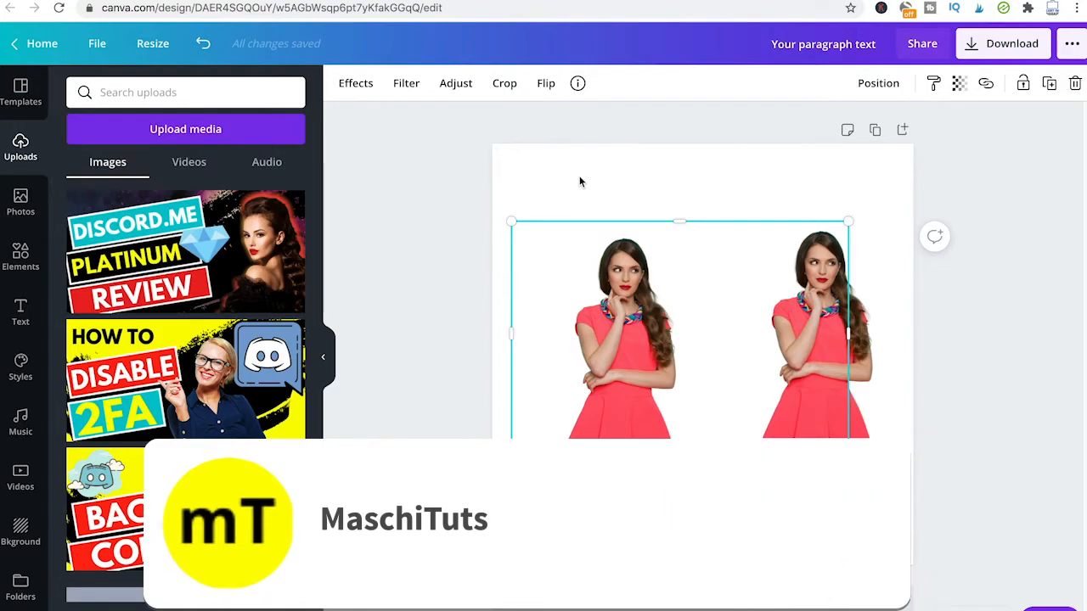
{"action": "left_click", "coordinate": [22, 216]}
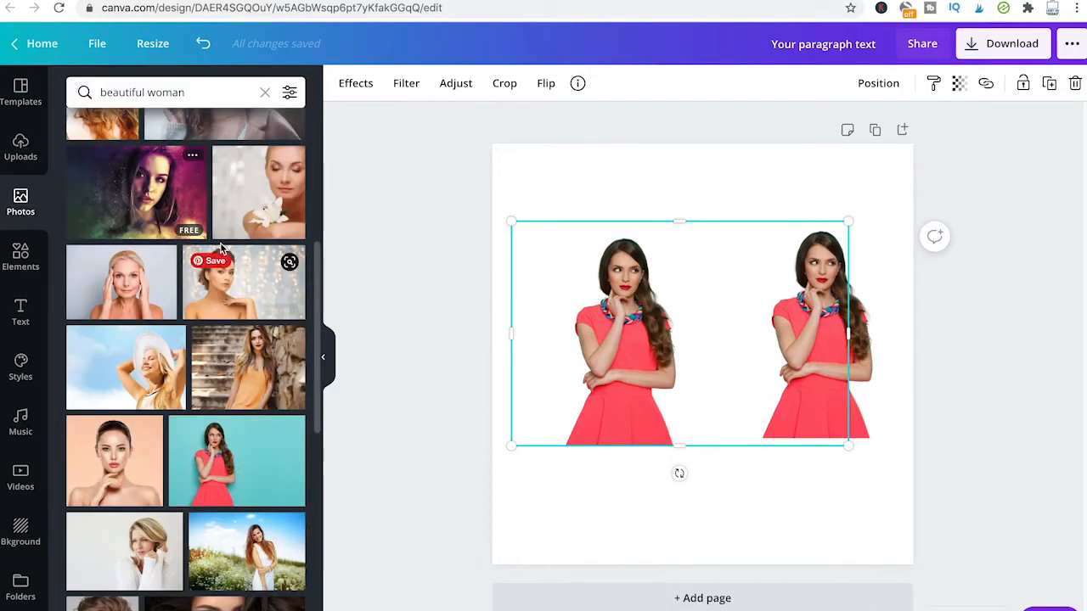
{"action": "scroll", "coordinate": [238, 254], "scroll_direction": "down", "scroll_amount": 2}
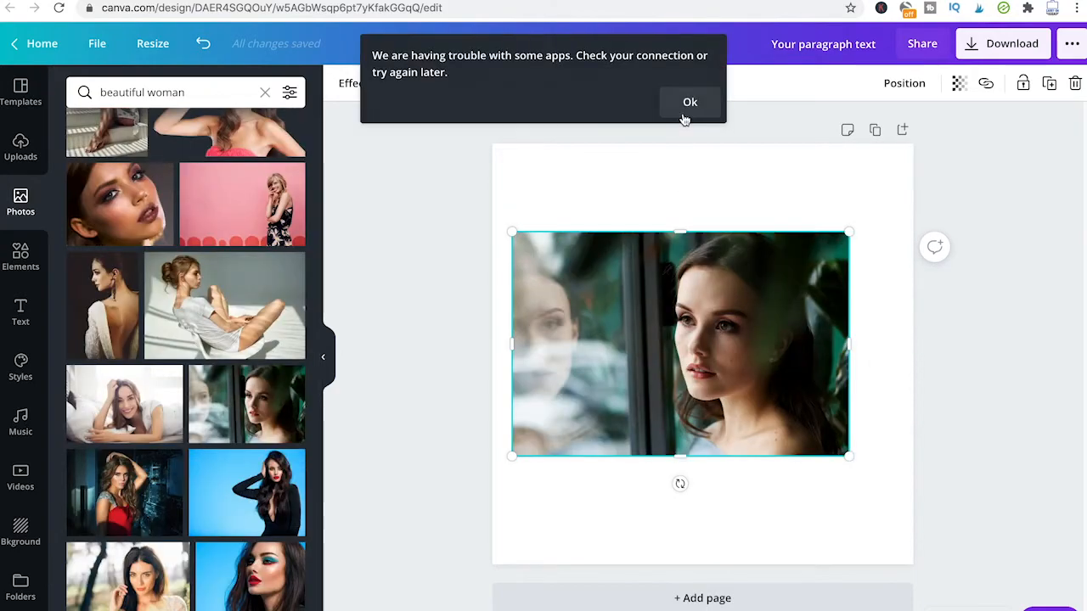
{"action": "left_click", "coordinate": [686, 103]}
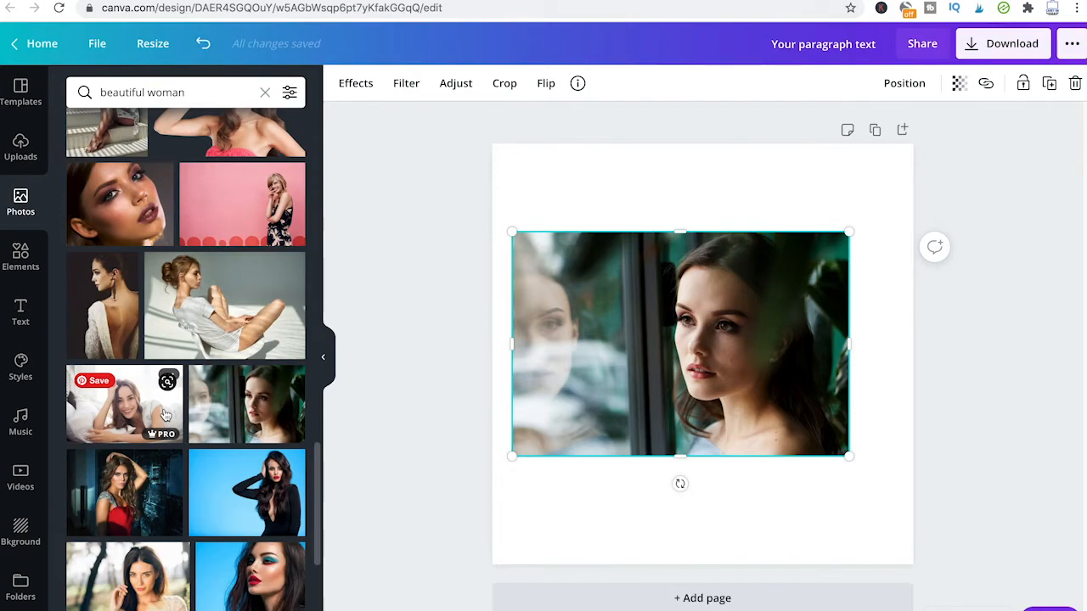
Browse the beautiful woman photo results and delete the window portrait from the page
{"action": "scroll", "coordinate": [273, 384], "scroll_direction": "up", "scroll_amount": 3}
{"action": "scroll", "coordinate": [247, 366], "scroll_direction": "down", "scroll_amount": 3}
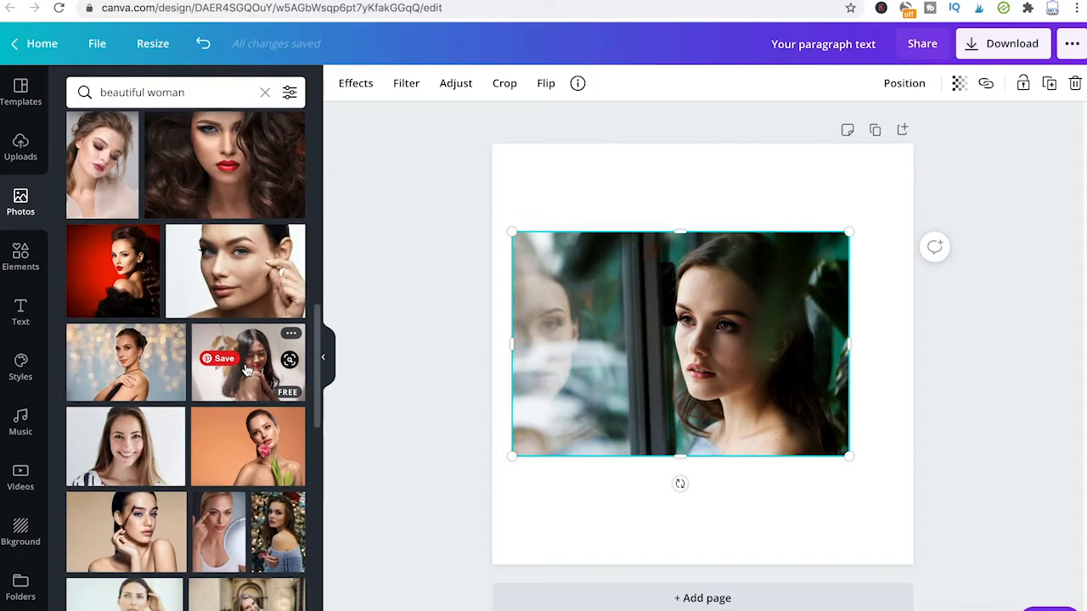
{"action": "scroll", "coordinate": [251, 339], "scroll_direction": "down", "scroll_amount": 1}
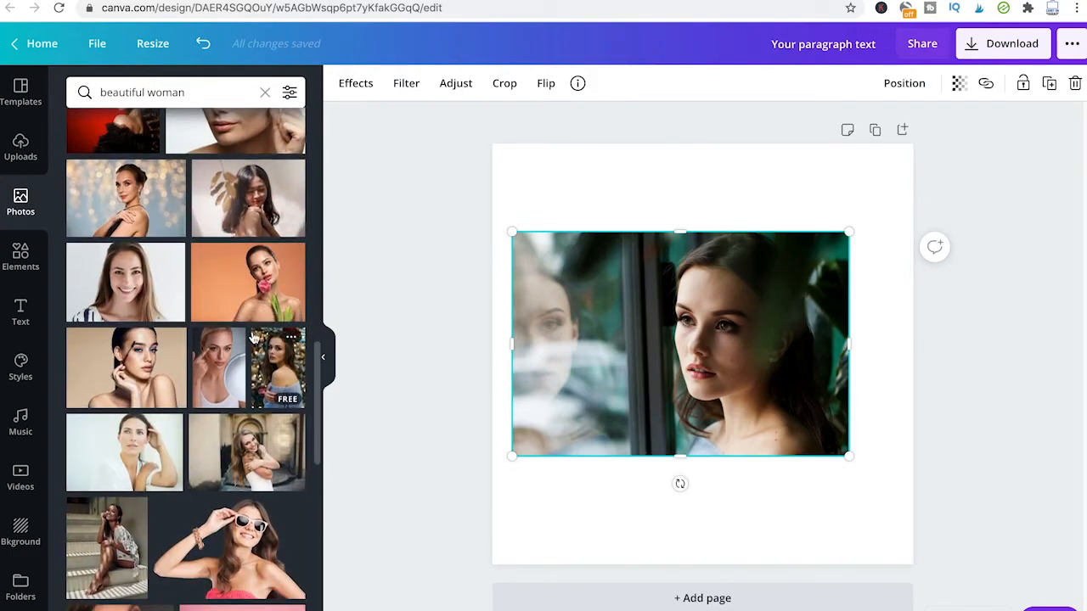
{"action": "key", "text": "Delete"}
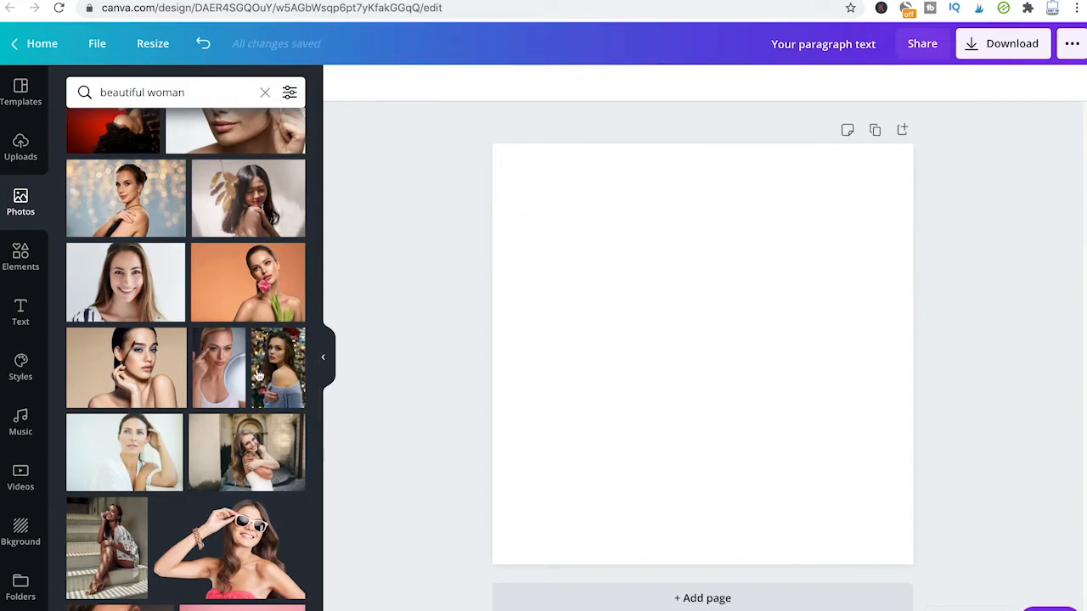
Place the stock cutout of the woman in sunglasses and a pink strapless top on the blank page
{"action": "scroll", "coordinate": [252, 366], "scroll_direction": "down", "scroll_amount": 2}
{"action": "scroll", "coordinate": [252, 365], "scroll_direction": "down", "scroll_amount": 1}
{"action": "left_click_drag", "start_coordinate": [286, 388], "coordinate": [609, 310]}
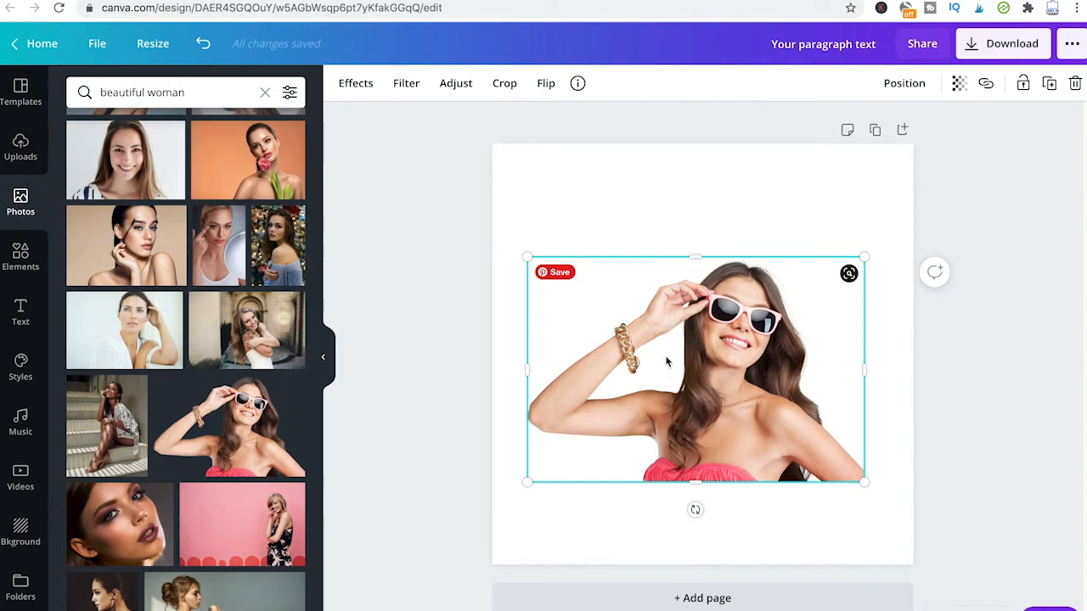
Give the sunglasses cutout the Split effect from the Glitch group and open its RGB Shift settings
{"action": "left_click", "coordinate": [364, 88]}
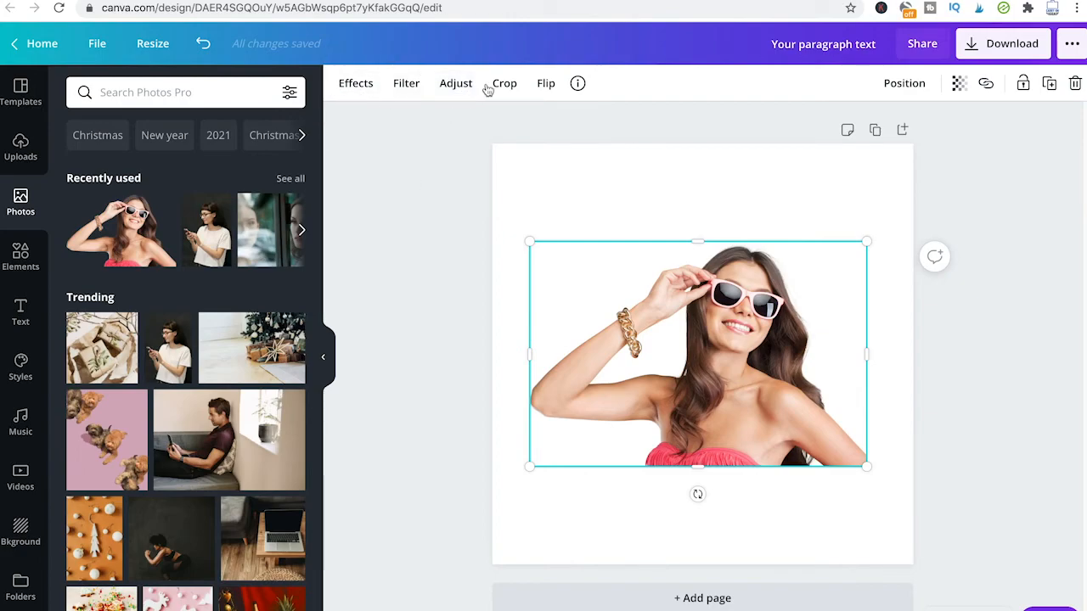
{"action": "left_click", "coordinate": [376, 84]}
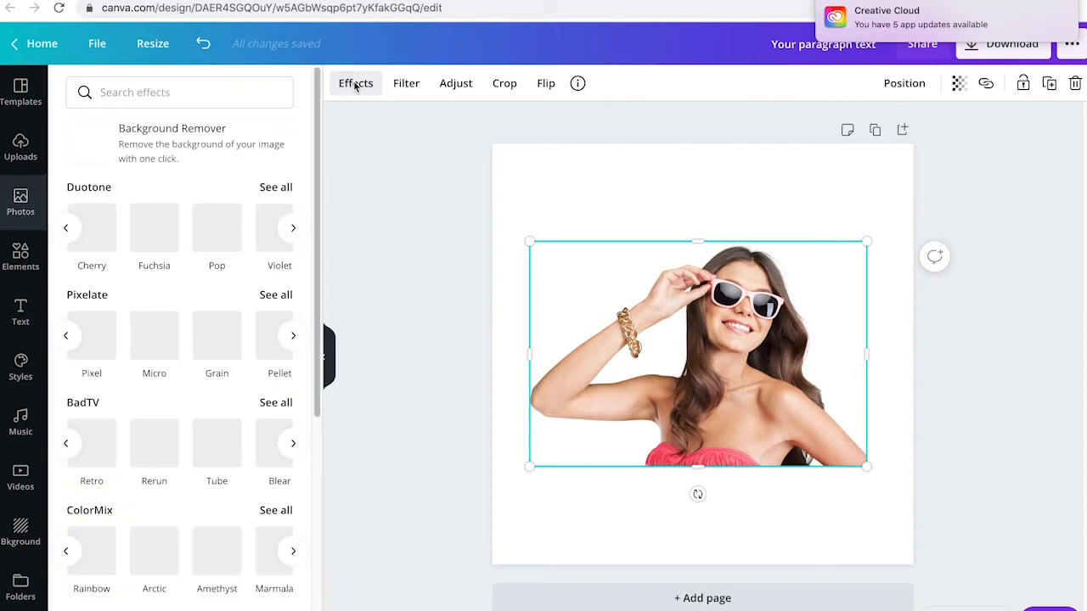
{"action": "scroll", "coordinate": [231, 323], "scroll_direction": "down", "scroll_amount": 2}
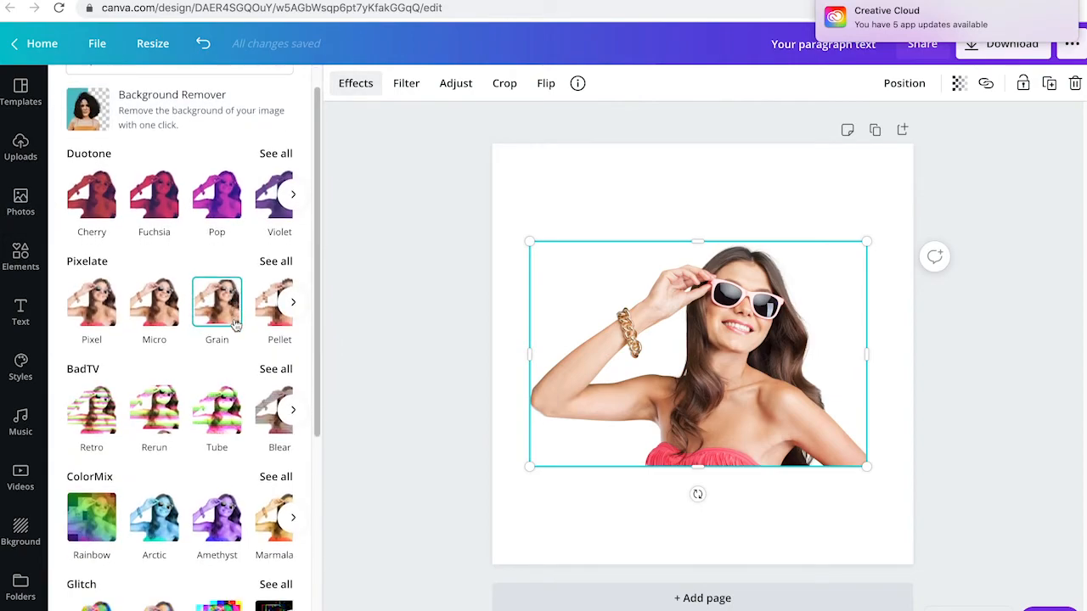
{"action": "scroll", "coordinate": [223, 317], "scroll_direction": "down", "scroll_amount": 2}
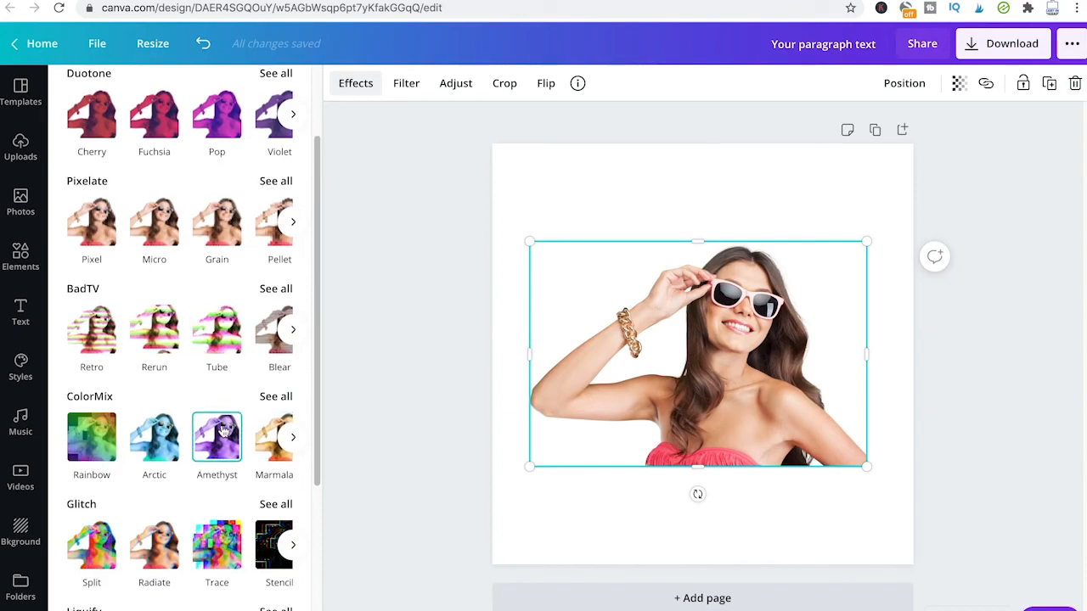
{"action": "scroll", "coordinate": [220, 428], "scroll_direction": "down", "scroll_amount": 4}
{"action": "scroll", "coordinate": [221, 429], "scroll_direction": "down", "scroll_amount": 5}
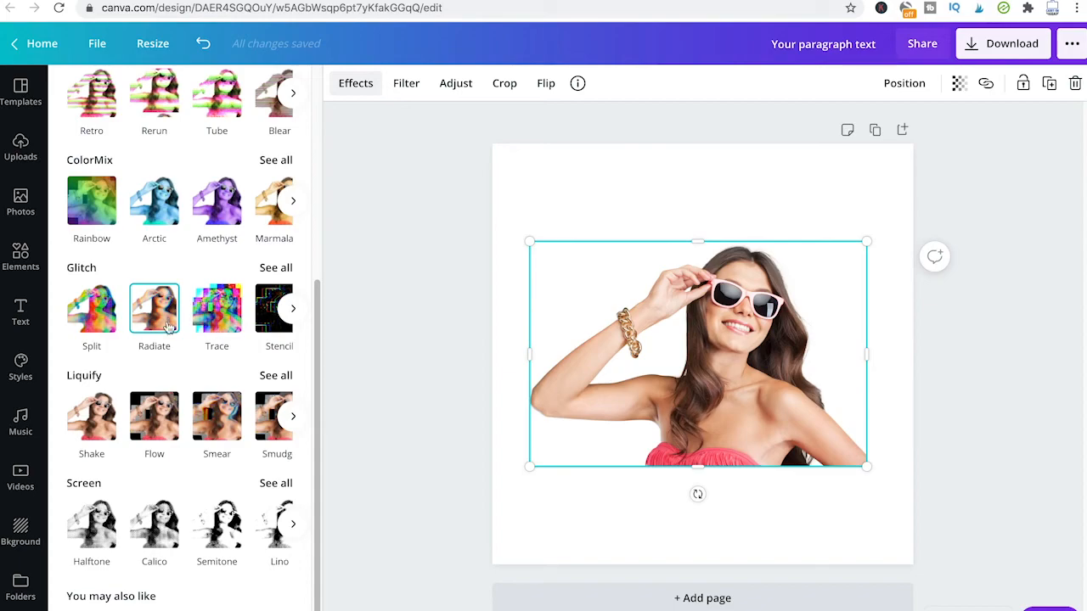
{"action": "left_click", "coordinate": [101, 321]}
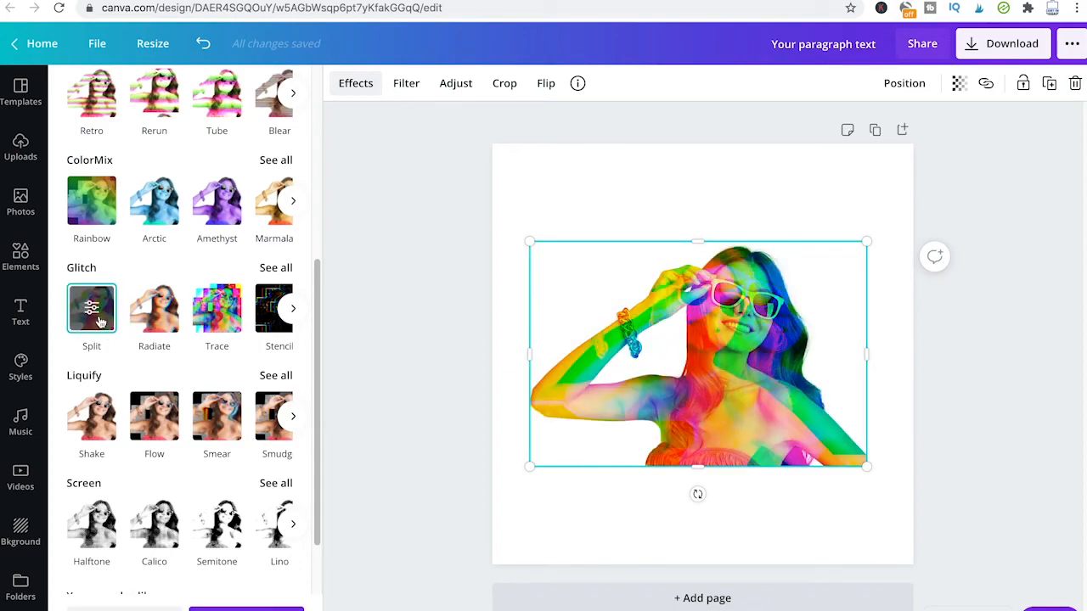
{"action": "left_click", "coordinate": [100, 321]}
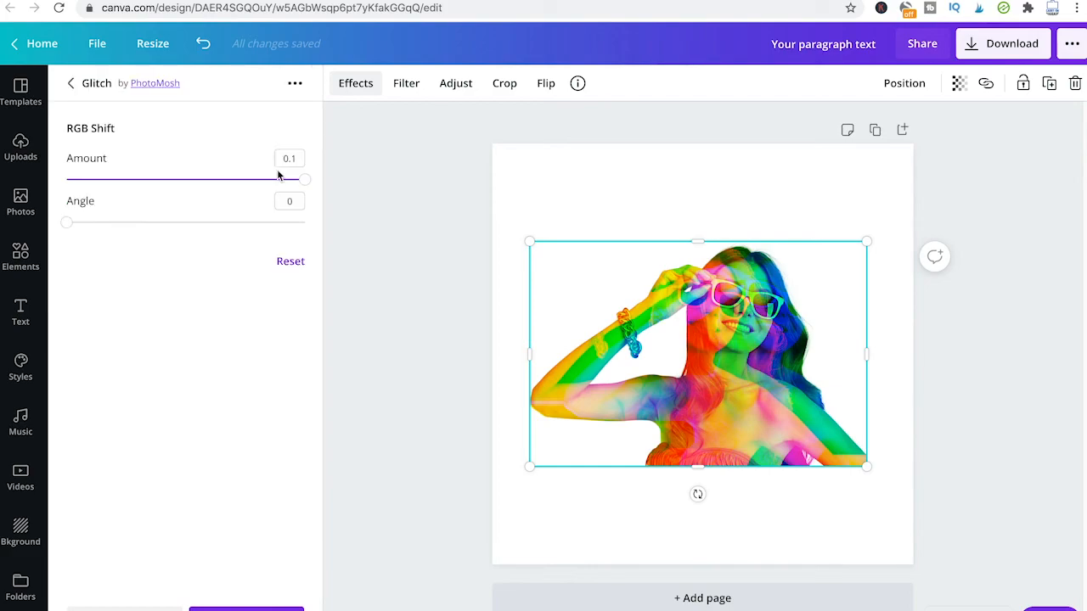